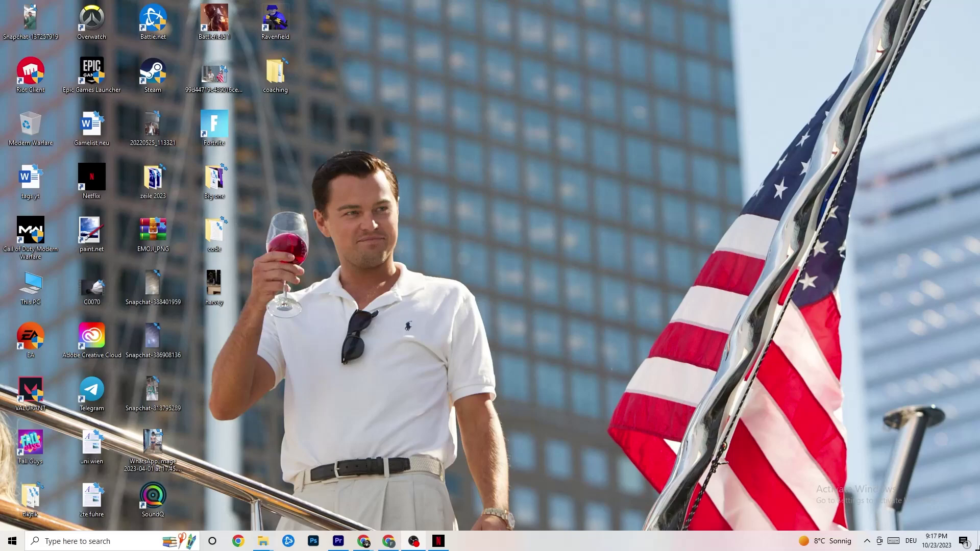
Step: Open the Windows display settings and inspect the available color profile options
{"action": "left_click", "coordinate": [10, 537]}
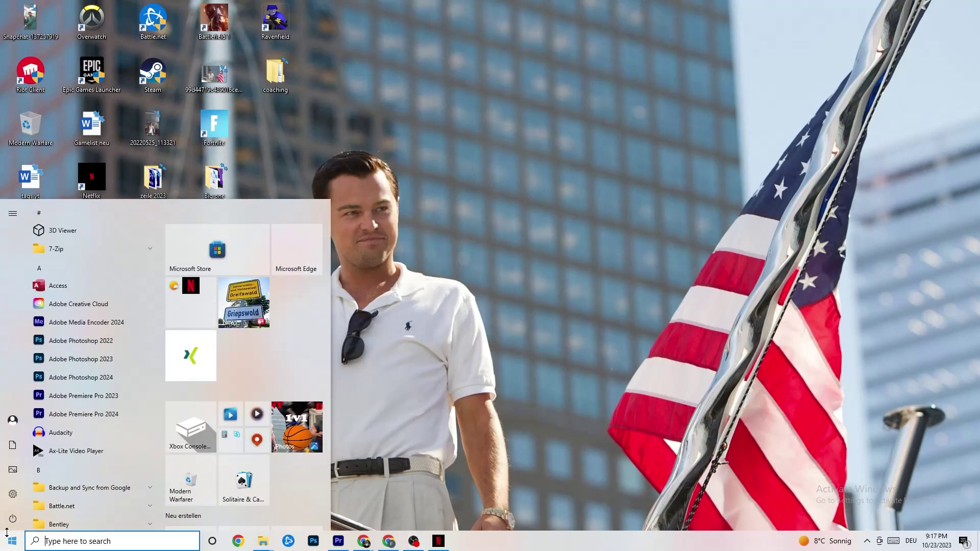
{"action": "left_click", "coordinate": [15, 495]}
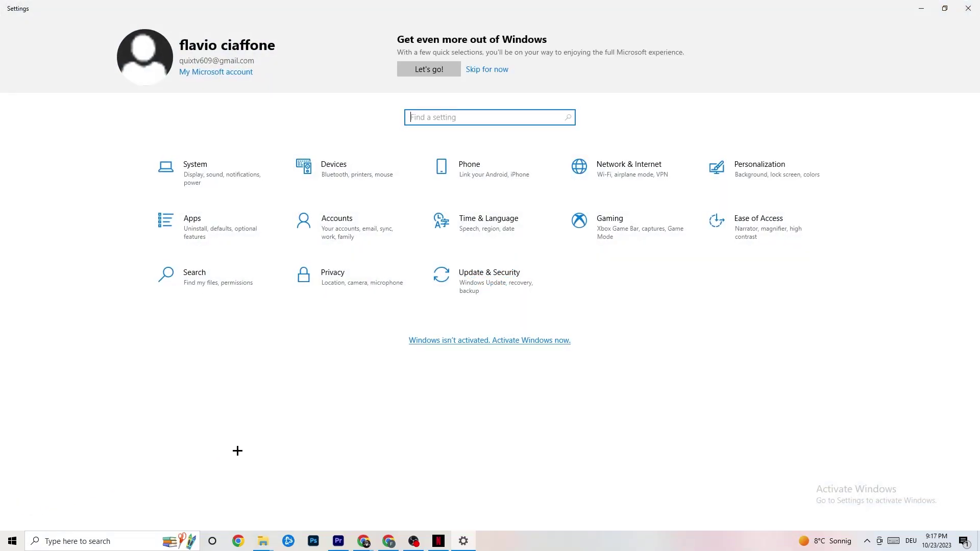
{"action": "left_click", "coordinate": [212, 177]}
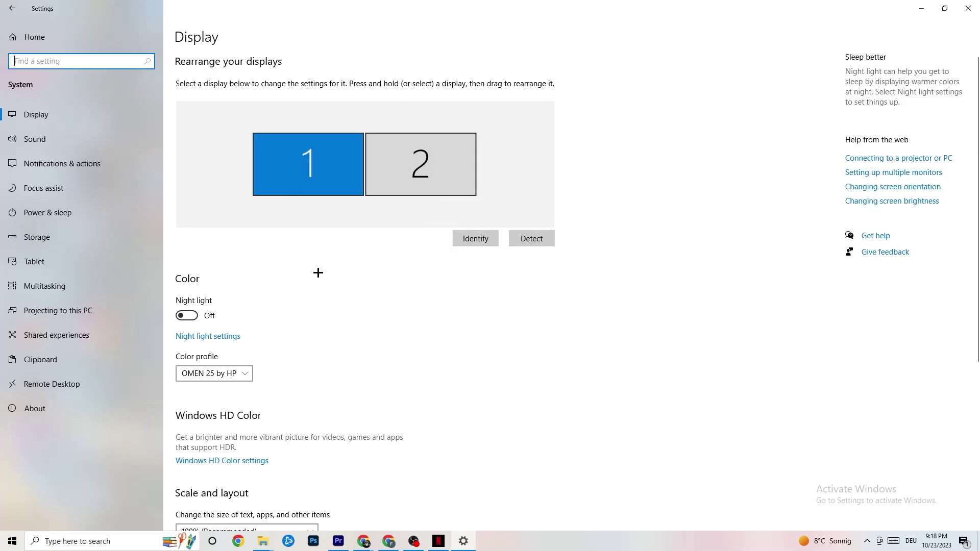
{"action": "scroll", "coordinate": [338, 183], "scroll_direction": "down", "scroll_amount": 5}
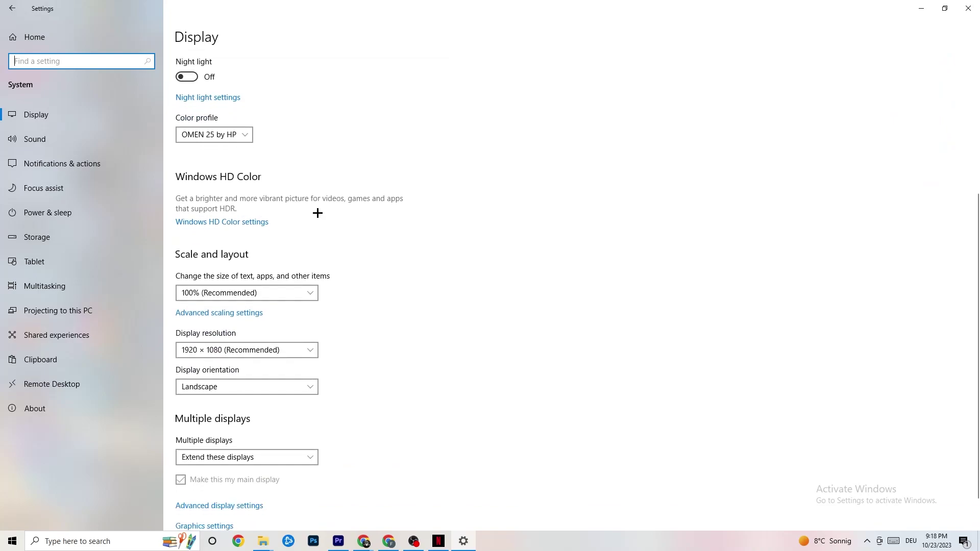
{"action": "left_click", "coordinate": [240, 134]}
{"action": "left_click", "coordinate": [322, 107]}
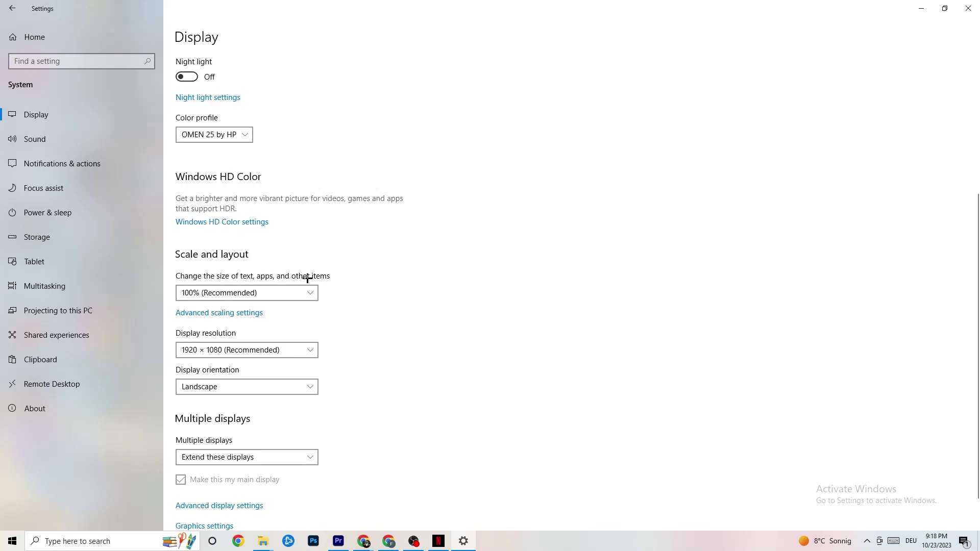
Step: Check the options for the size of text and apps and for the display resolution
{"action": "left_click", "coordinate": [301, 292]}
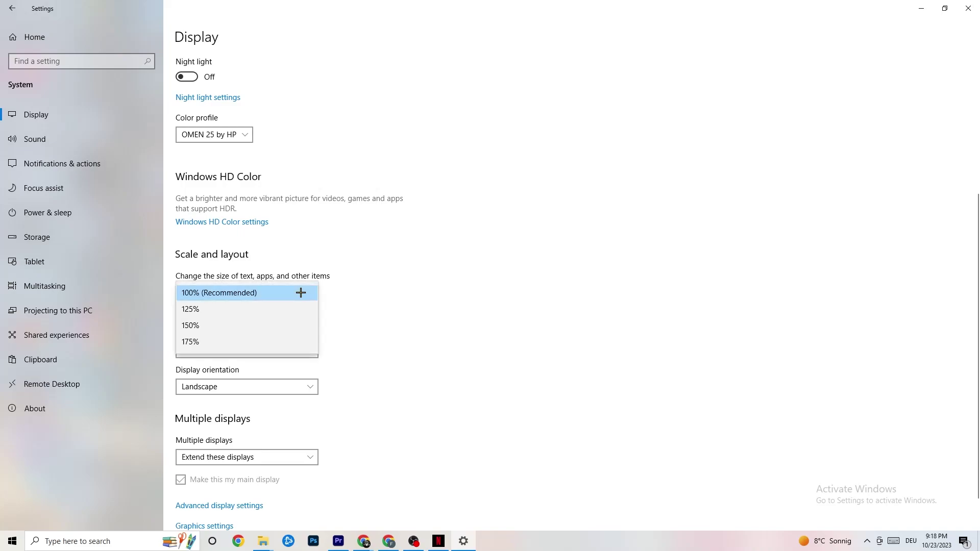
{"action": "left_click", "coordinate": [420, 251]}
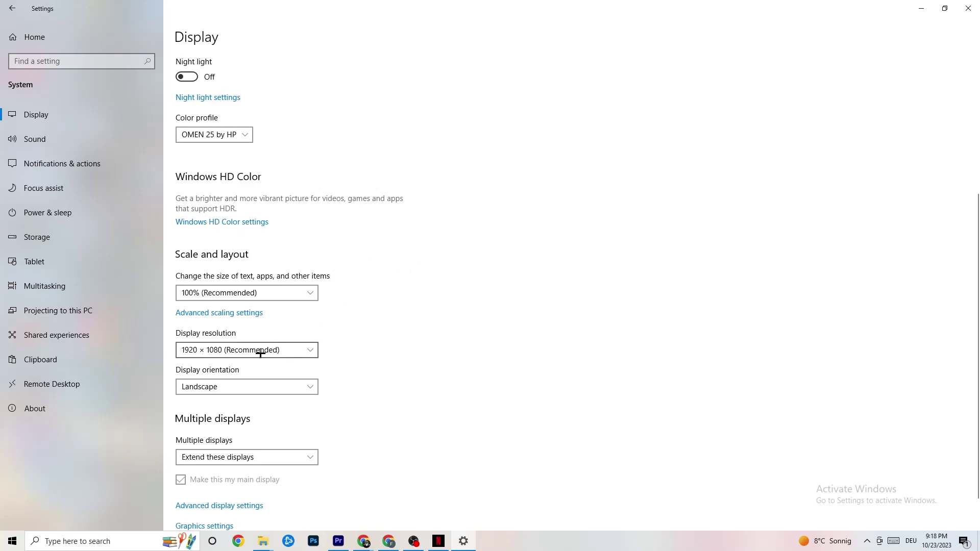
{"action": "left_click", "coordinate": [312, 350]}
{"action": "left_click", "coordinate": [424, 318]}
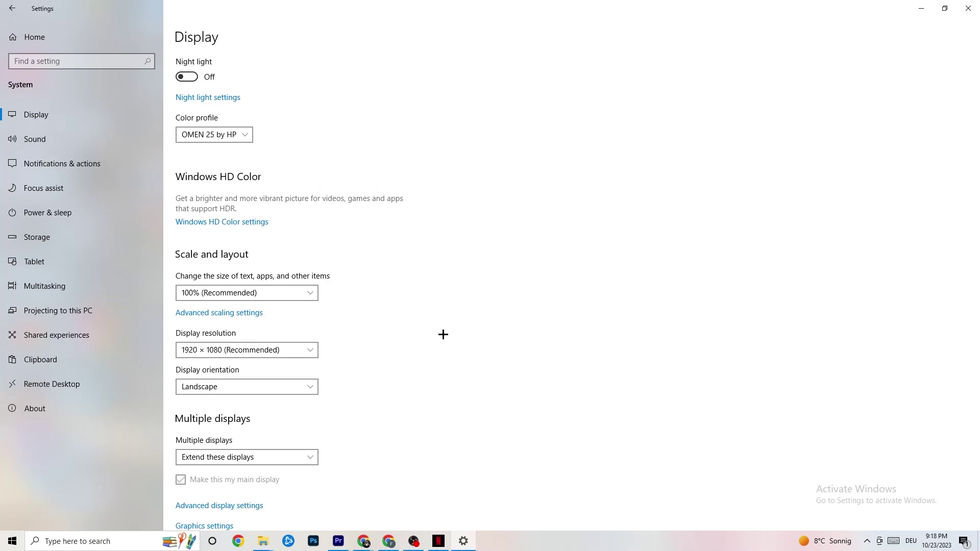
{"action": "left_click", "coordinate": [309, 350]}
{"action": "left_click", "coordinate": [403, 328]}
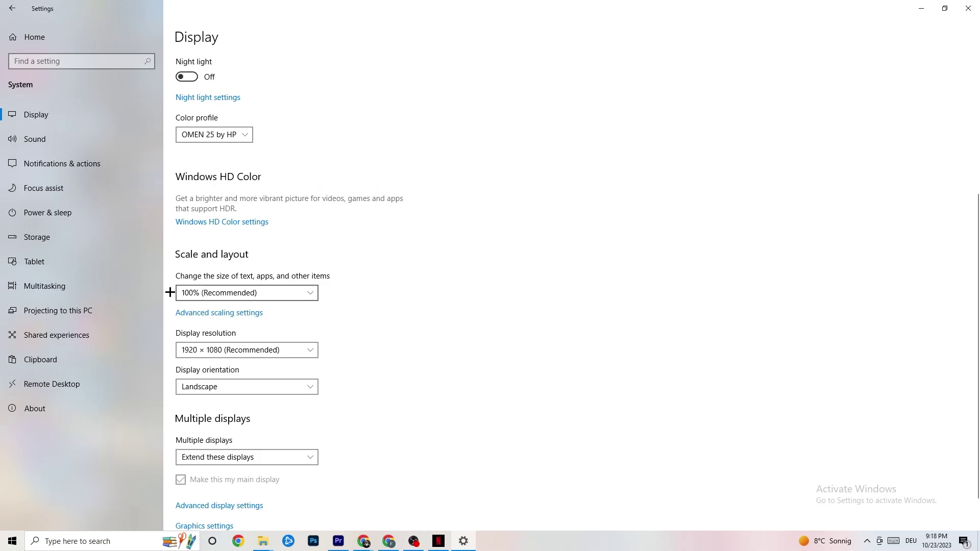
Step: Open the Storage Sense configuration and inspect the recycle bin file deletion intervals
{"action": "left_click", "coordinate": [64, 245]}
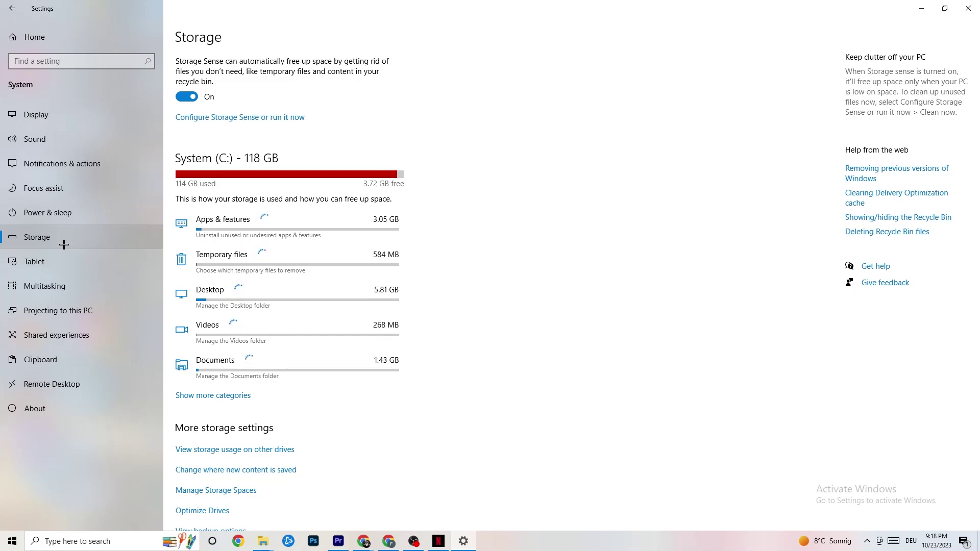
{"action": "left_click", "coordinate": [282, 119]}
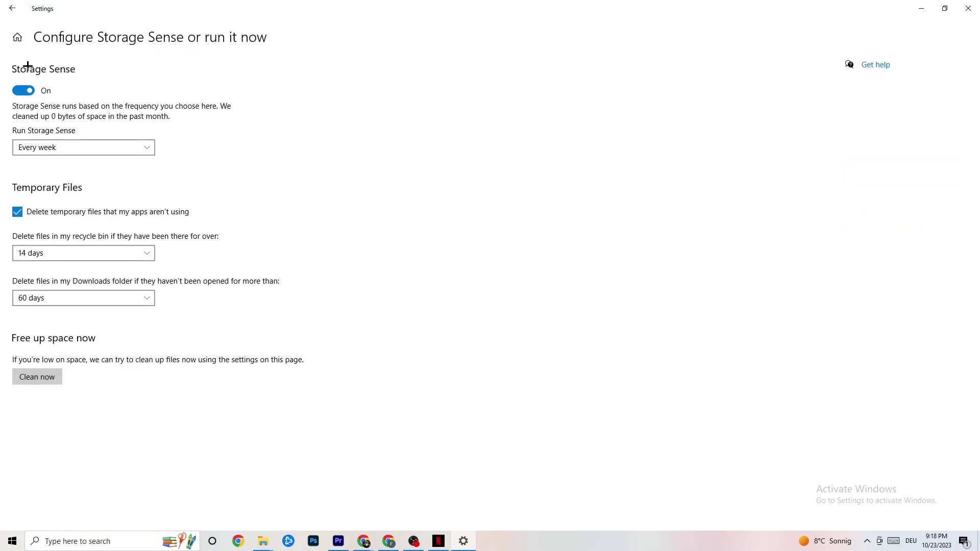
{"action": "left_click", "coordinate": [101, 255]}
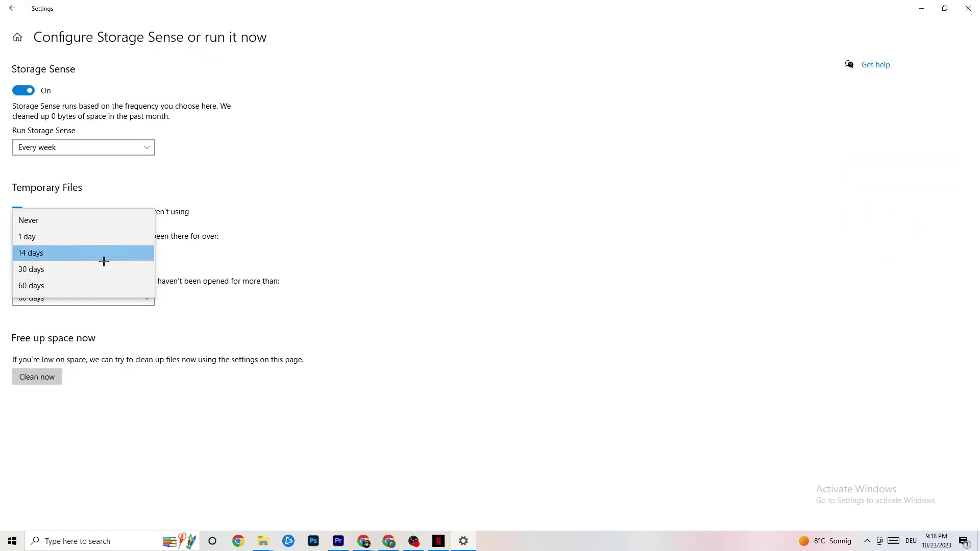
{"action": "left_click", "coordinate": [180, 243]}
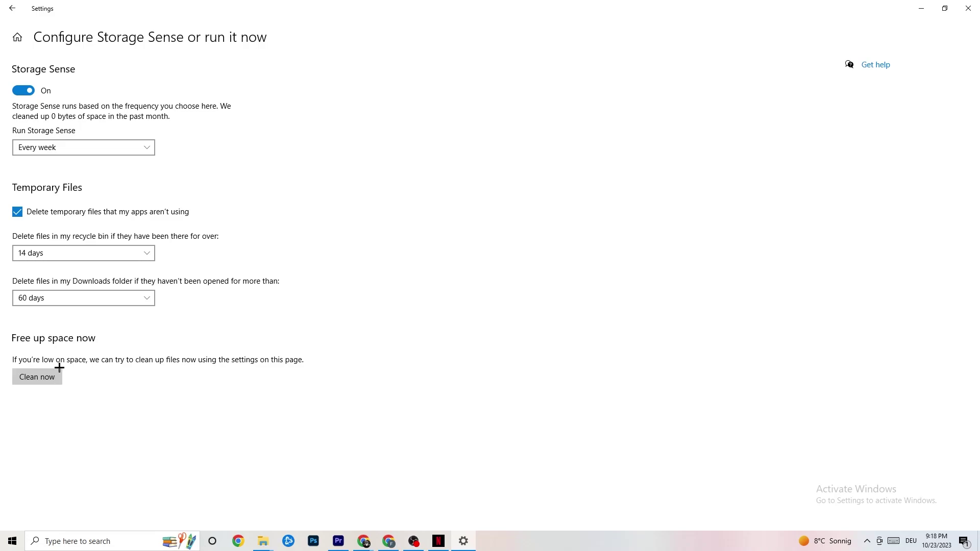
Step: Go to the Power & sleep settings, review the plans in the additional power settings, and close Power Options
{"action": "left_click", "coordinate": [8, 4]}
{"action": "left_click", "coordinate": [225, 161]}
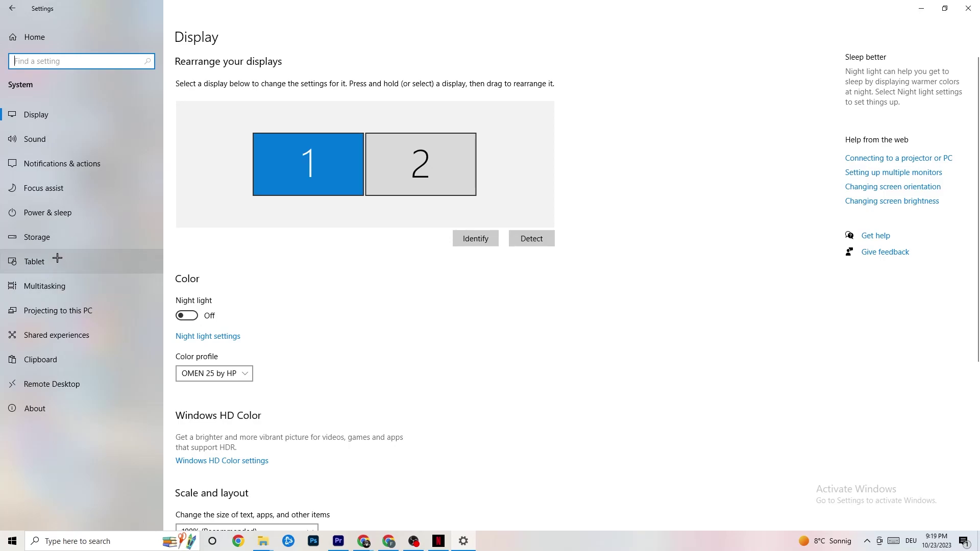
{"action": "left_click", "coordinate": [34, 209]}
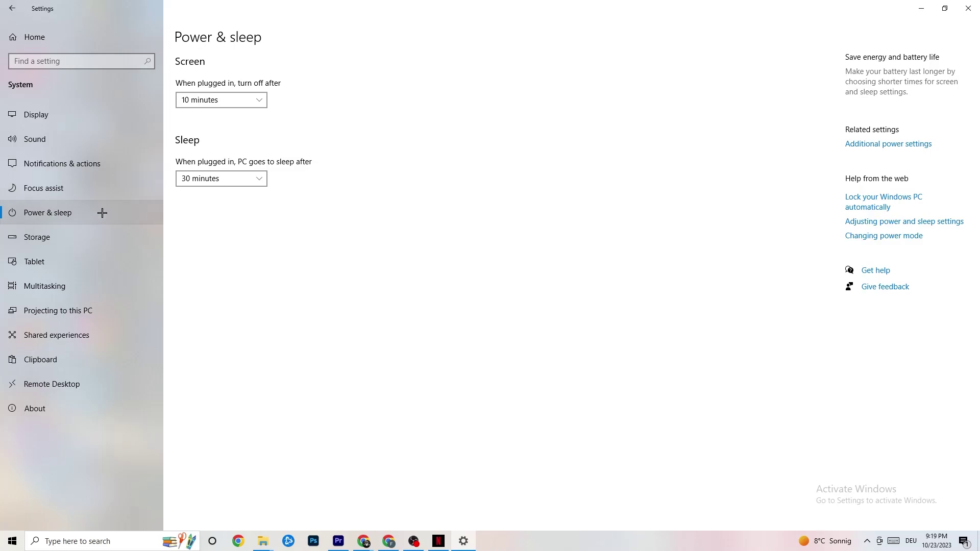
{"action": "left_click", "coordinate": [884, 145]}
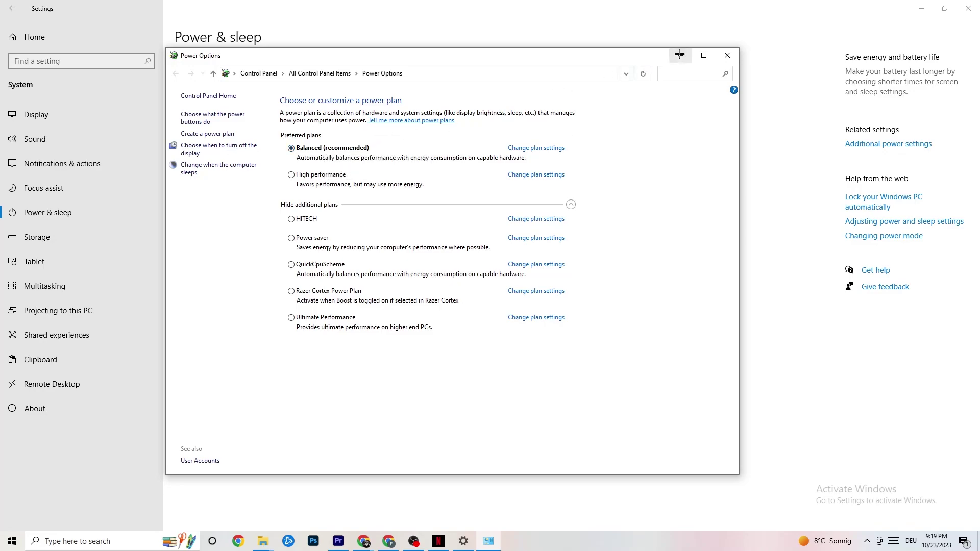
{"action": "left_click", "coordinate": [729, 56]}
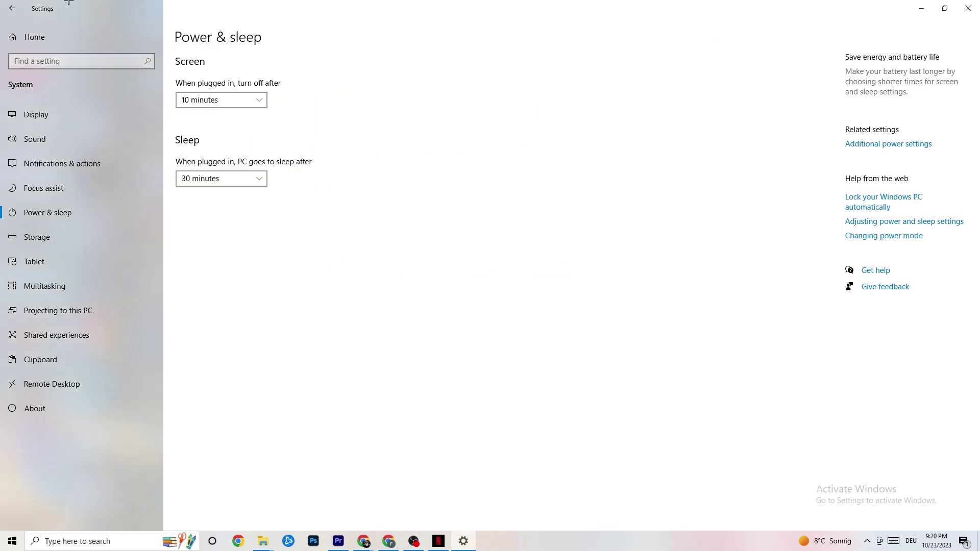
Step: Go to the Gaming settings, review the Xbox Game Bar shortcuts, and try the switch that enables the Game Bar
{"action": "left_click", "coordinate": [16, 7]}
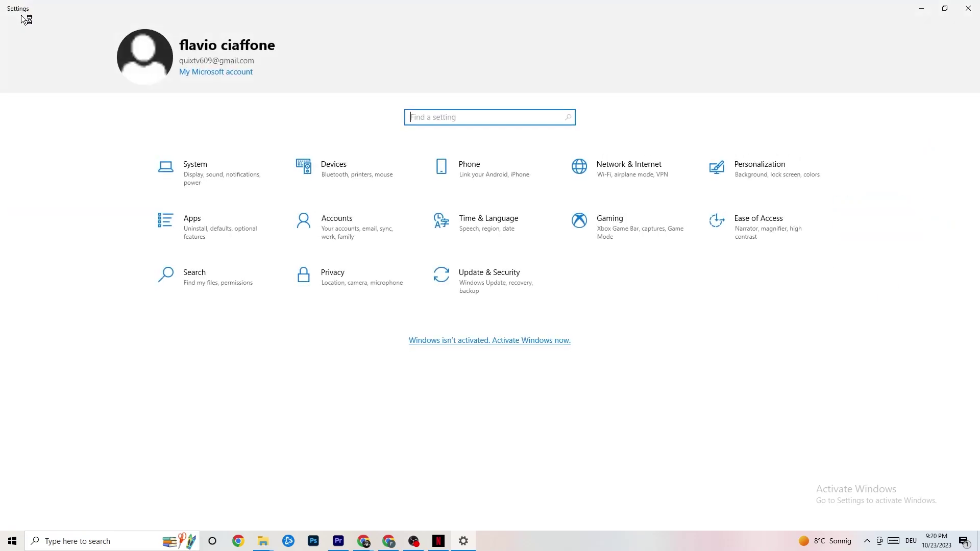
{"action": "left_click", "coordinate": [623, 239]}
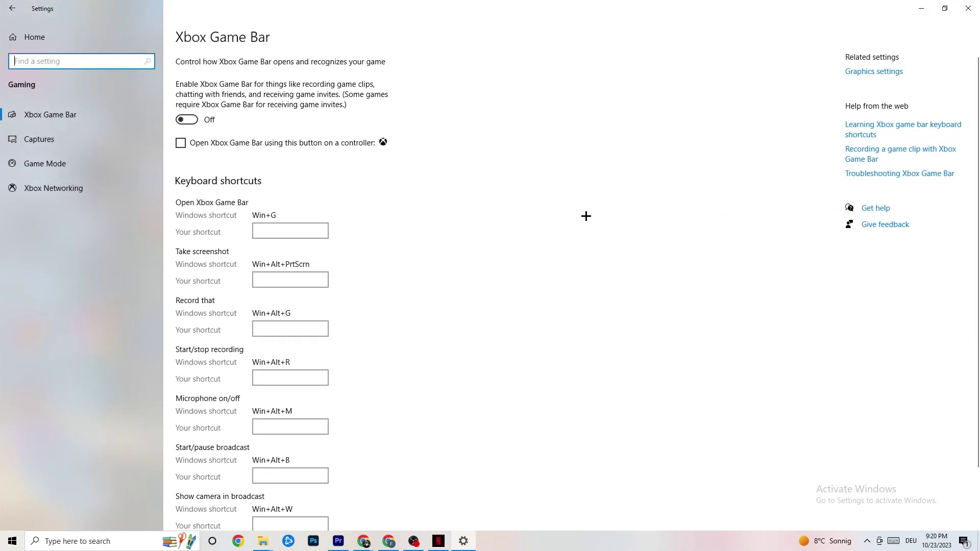
{"action": "scroll", "coordinate": [337, 204], "scroll_direction": "down", "scroll_amount": 3}
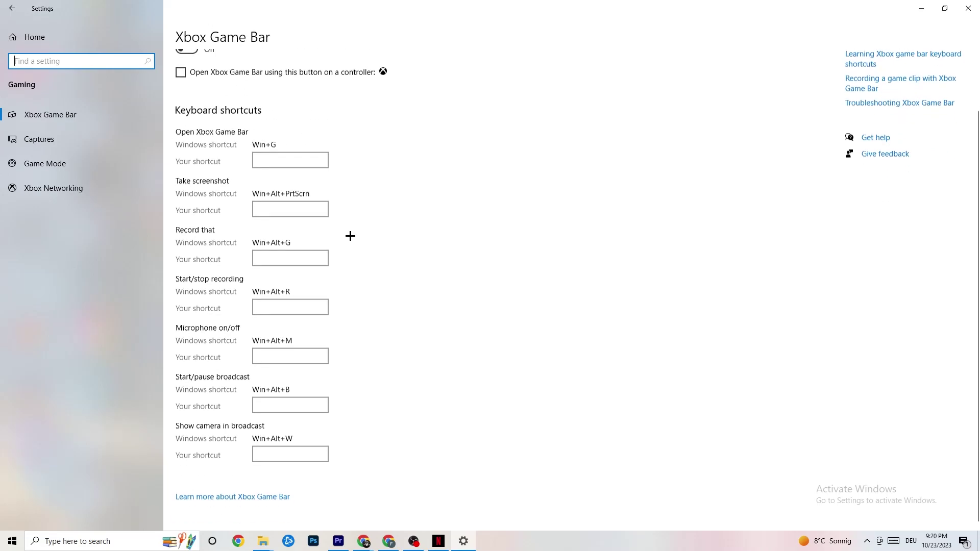
{"action": "scroll", "coordinate": [354, 351], "scroll_direction": "up", "scroll_amount": 3}
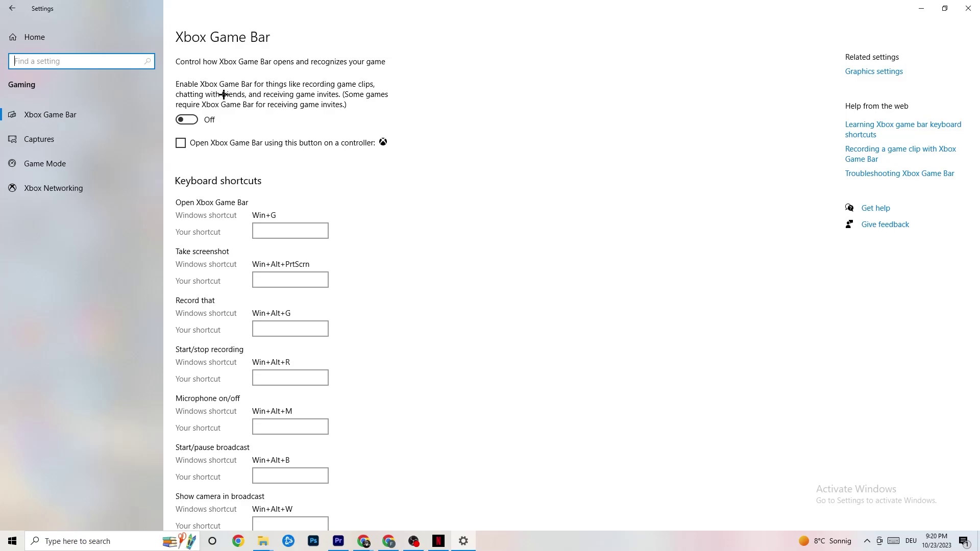
{"action": "left_click", "coordinate": [189, 119]}
{"action": "left_click", "coordinate": [212, 122]}
Step: Review the Captures recording settings and the Game Mode setting in the Gaming section
{"action": "left_click", "coordinate": [79, 136]}
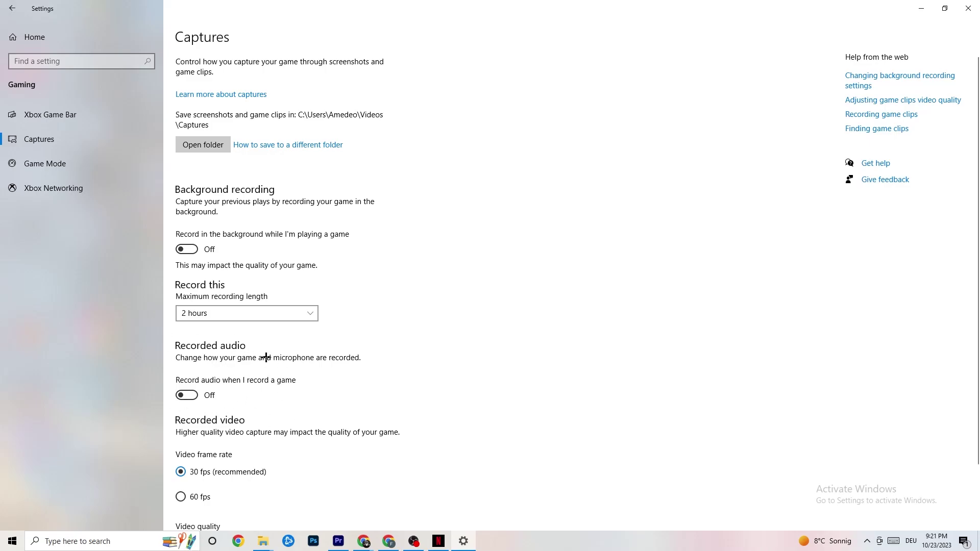
{"action": "scroll", "coordinate": [265, 355], "scroll_direction": "down", "scroll_amount": 2}
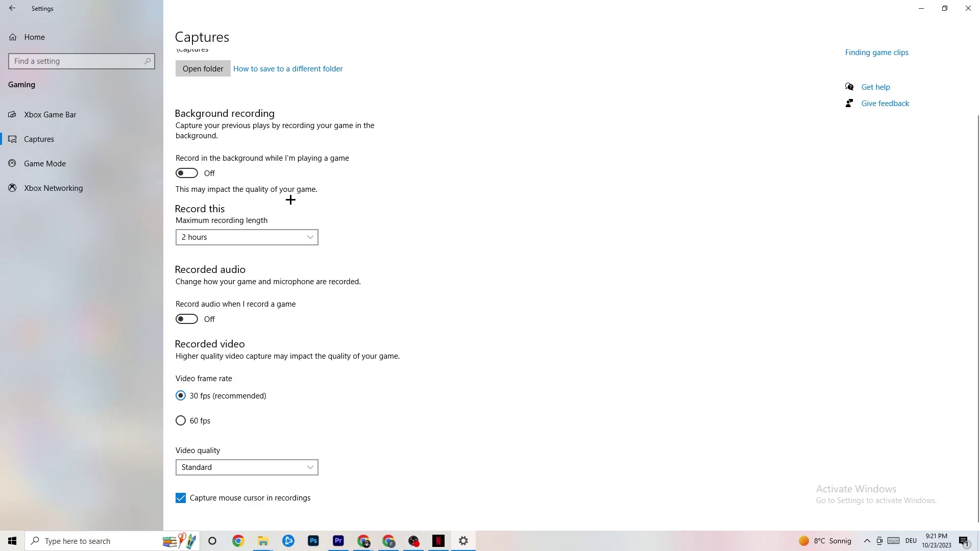
{"action": "left_click", "coordinate": [76, 168]}
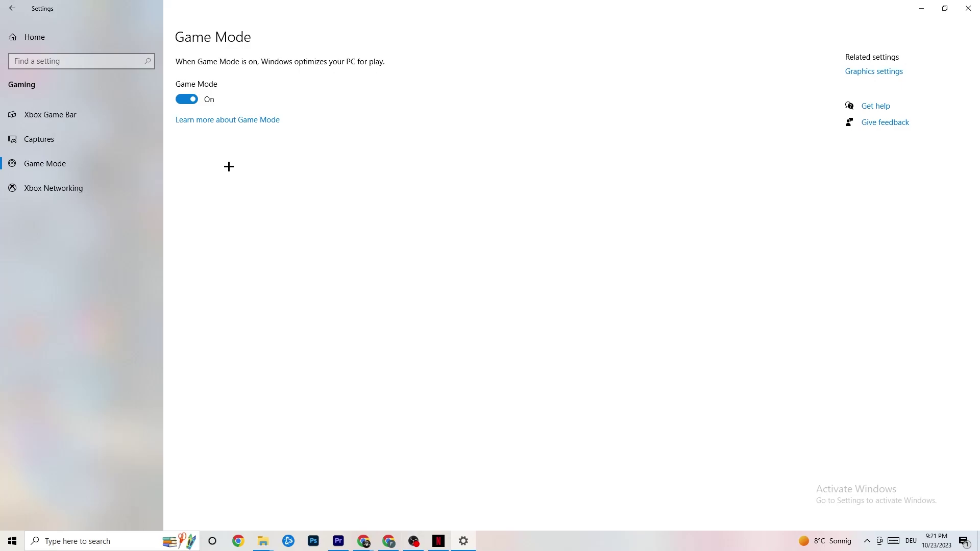
Step: Review the Windows Update and Troubleshoot pages under Update & Security, and close Settings
{"action": "left_click", "coordinate": [16, 8]}
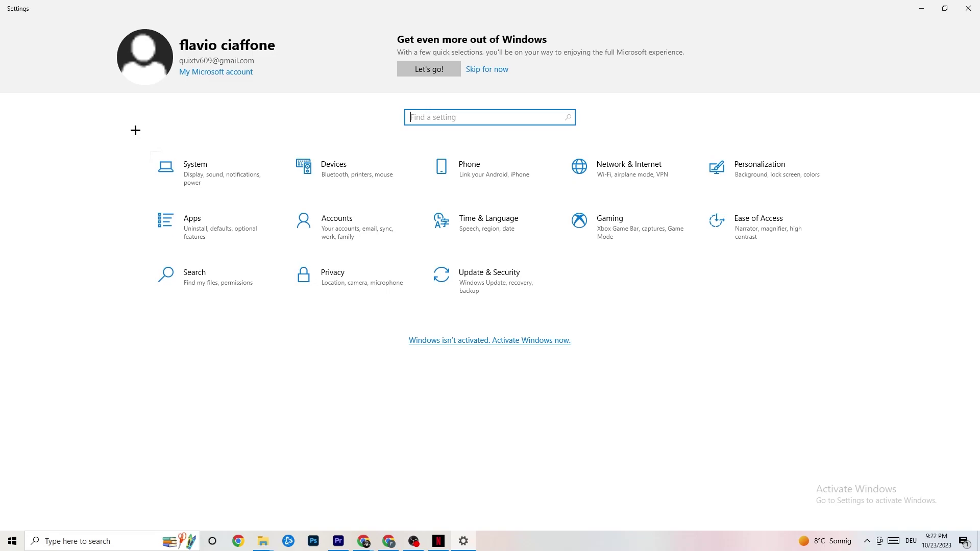
{"action": "left_click", "coordinate": [507, 290]}
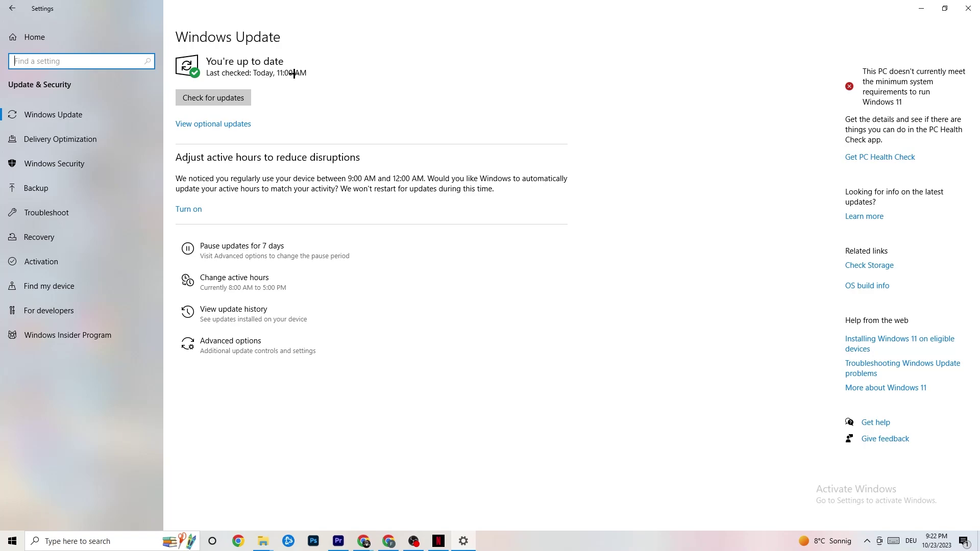
{"action": "left_click", "coordinate": [319, 110]}
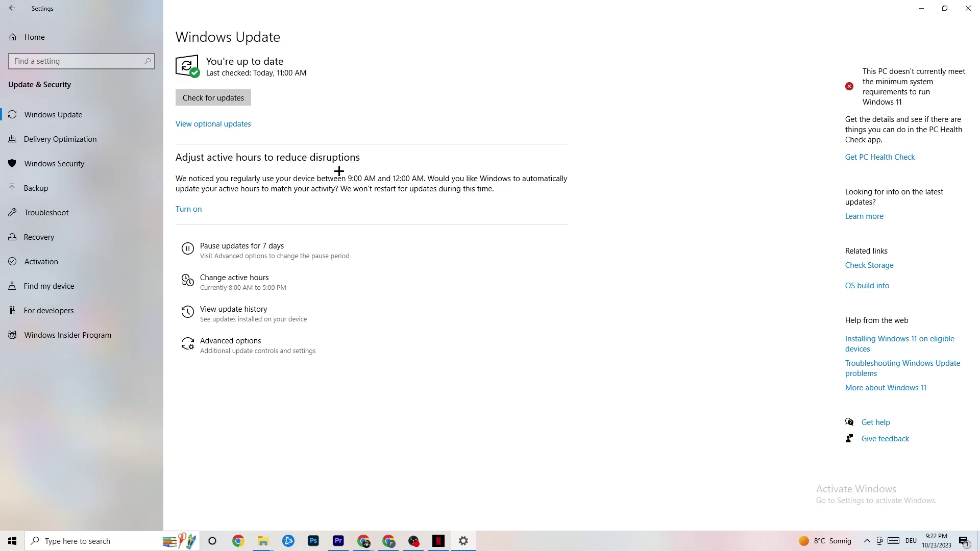
{"action": "left_click", "coordinate": [76, 212]}
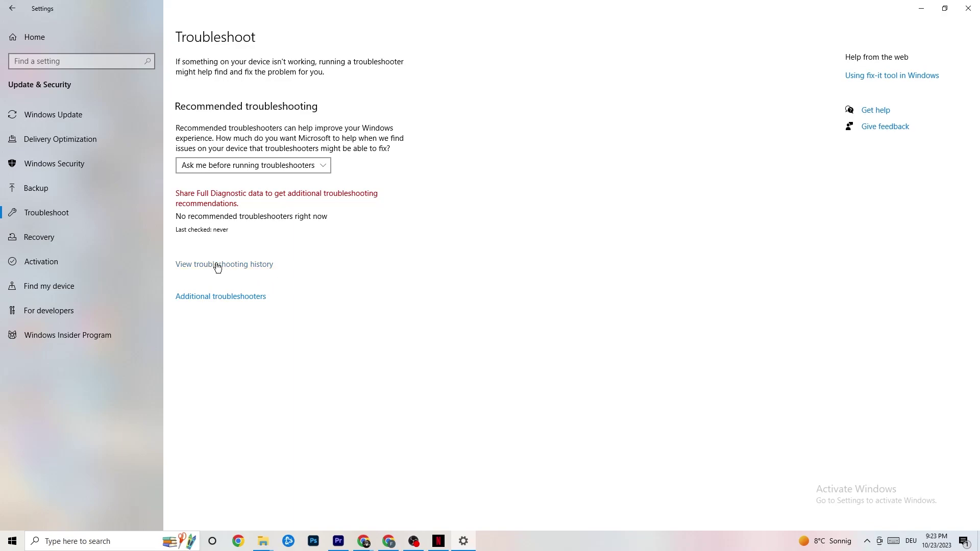
{"action": "left_click", "coordinate": [966, 7]}
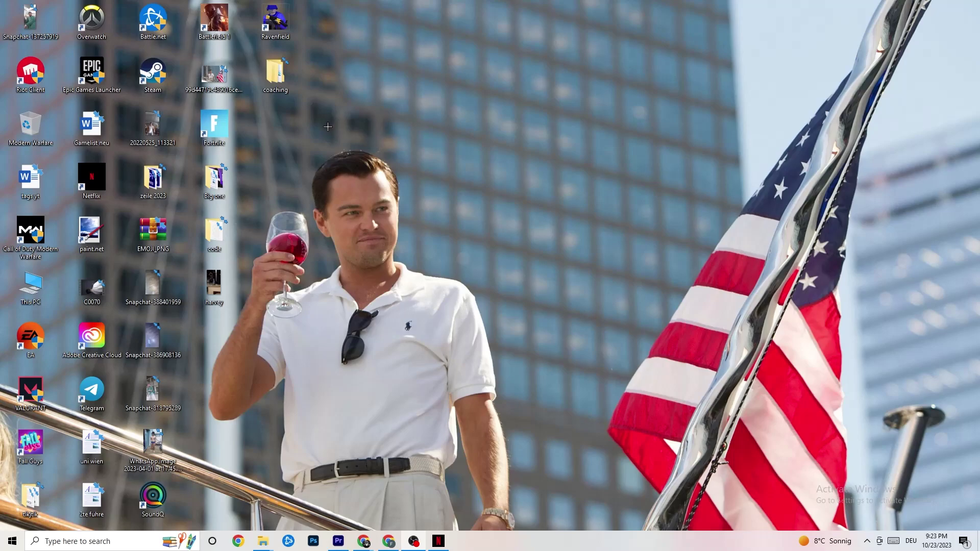
Step: Move the Steam shortcut to an empty area of the desktop and open its Properties dialog
{"action": "left_click_drag", "start_coordinate": [153, 74], "coordinate": [564, 170]}
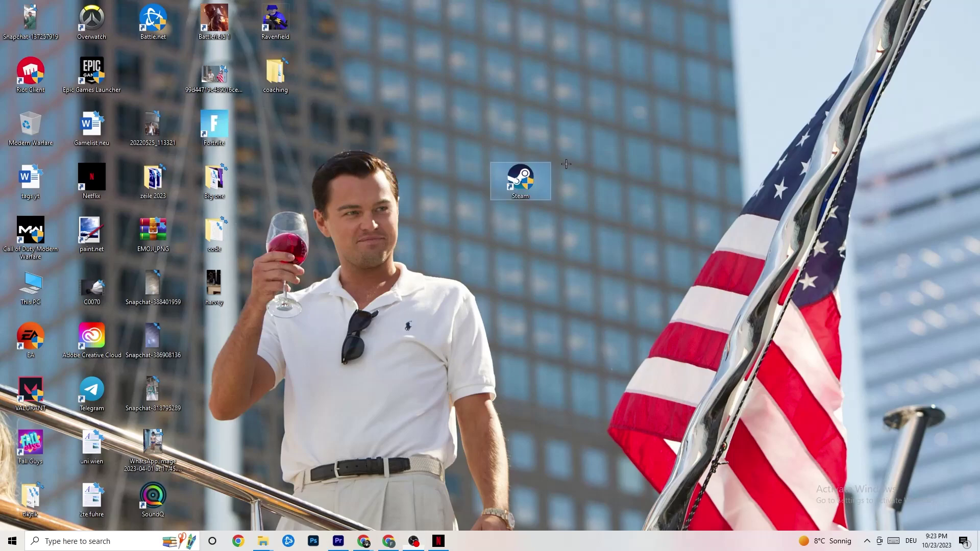
{"action": "right_click", "coordinate": [520, 186]}
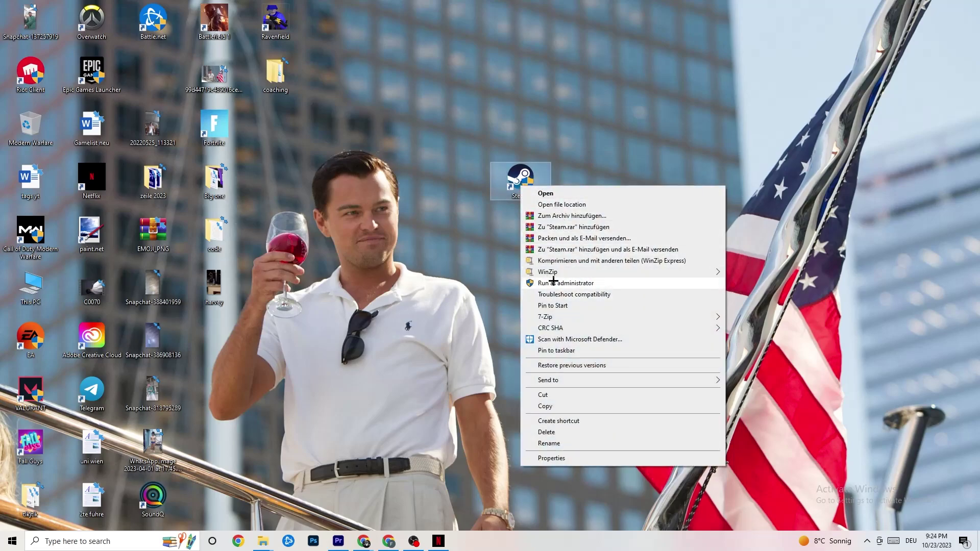
{"action": "left_click", "coordinate": [417, 254]}
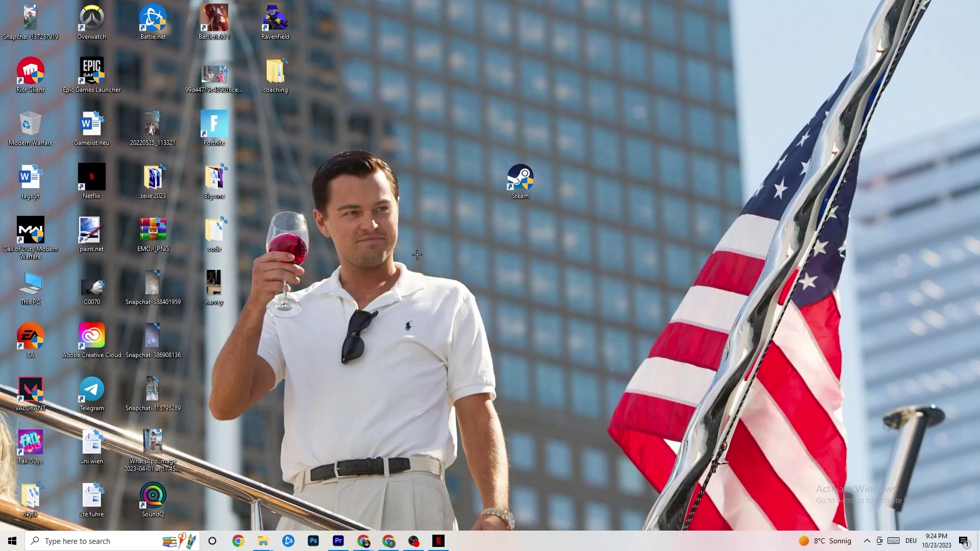
{"action": "left_click_drag", "start_coordinate": [500, 195], "coordinate": [439, 196]}
{"action": "right_click", "coordinate": [450, 184]}
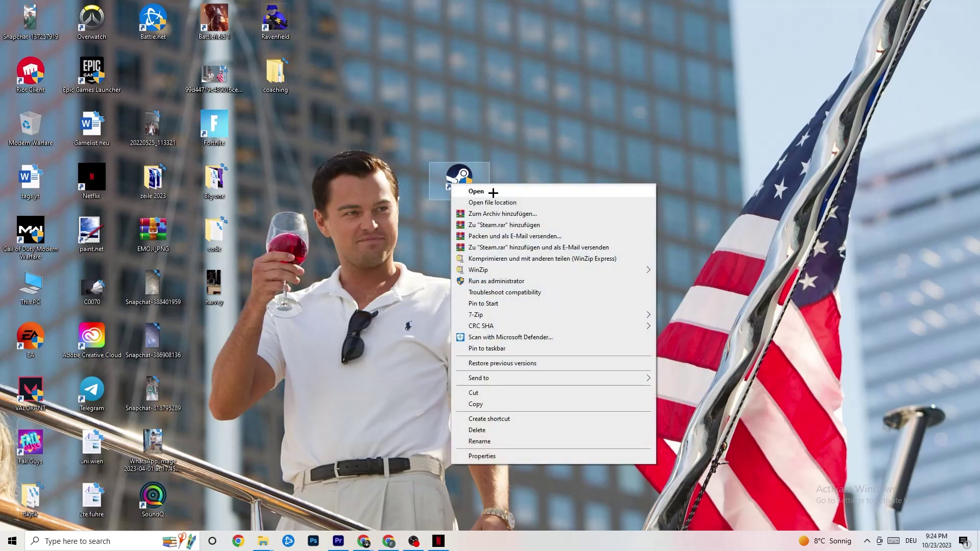
{"action": "left_click", "coordinate": [502, 456]}
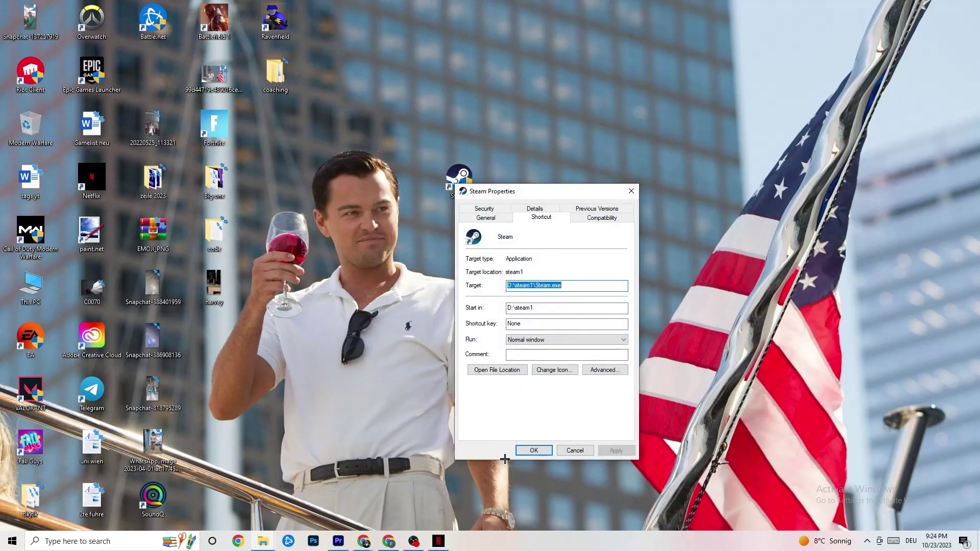
{"action": "left_click_drag", "start_coordinate": [536, 195], "coordinate": [395, 52]}
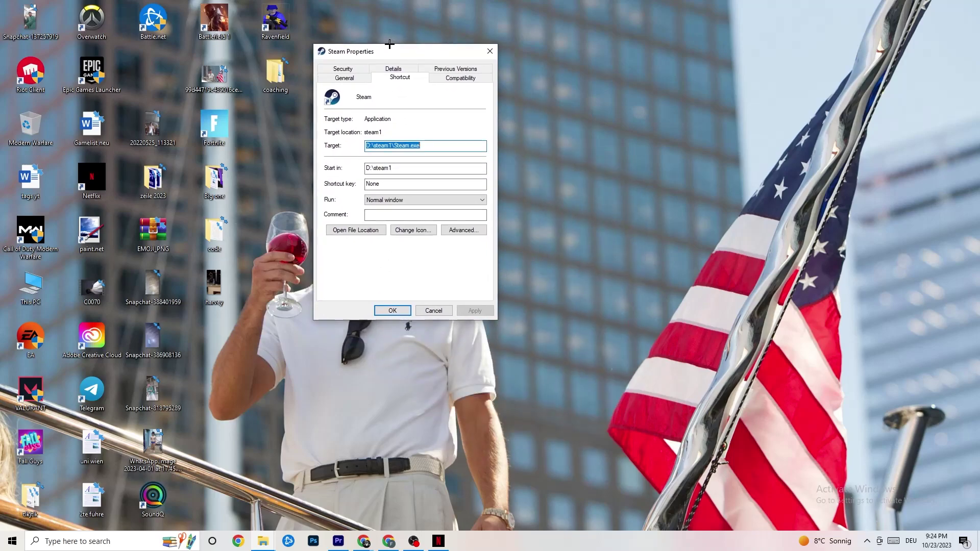
Step: Review the Compatibility settings and available compatibility mode versions for the Steam shortcut, and confirm the Properties dialog
{"action": "left_click", "coordinate": [448, 77]}
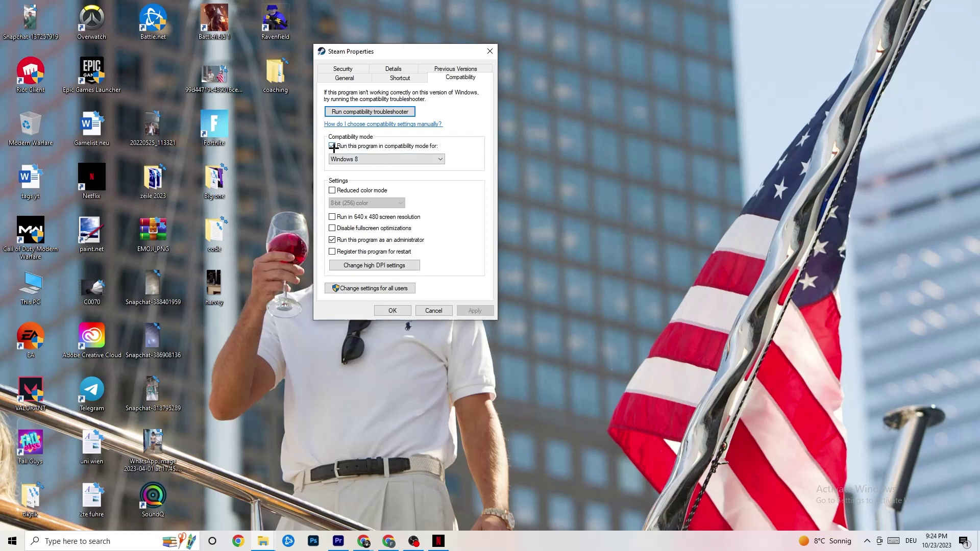
{"action": "left_click", "coordinate": [420, 158]}
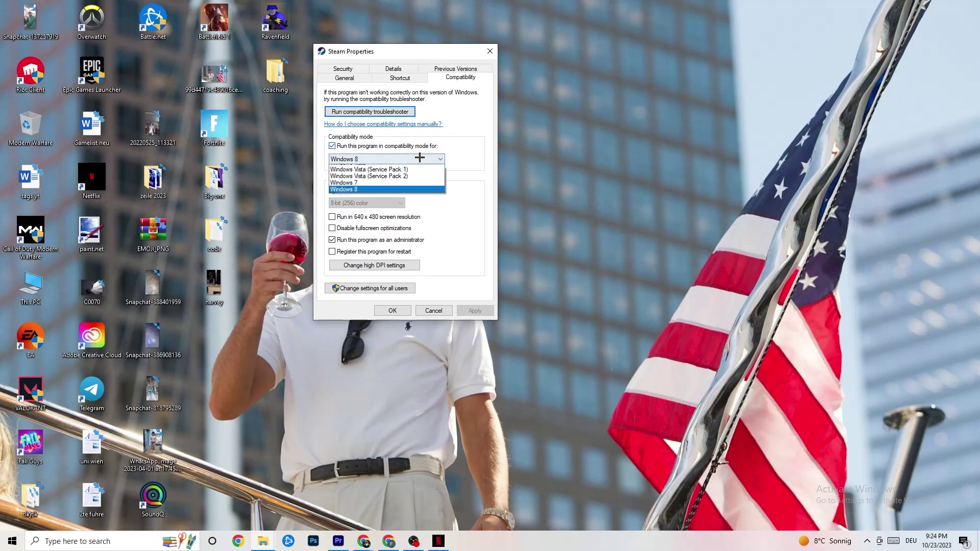
{"action": "left_click", "coordinate": [444, 146]}
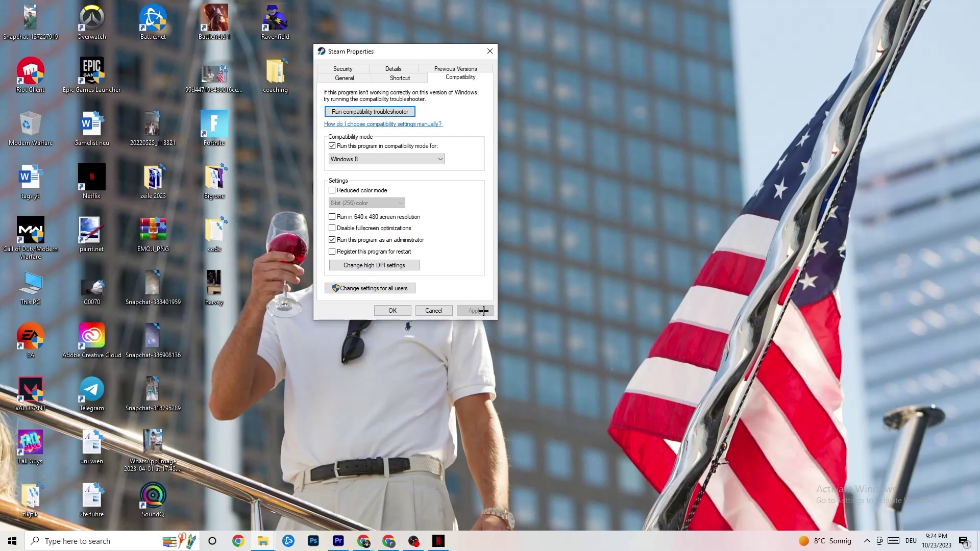
{"action": "left_click", "coordinate": [393, 310]}
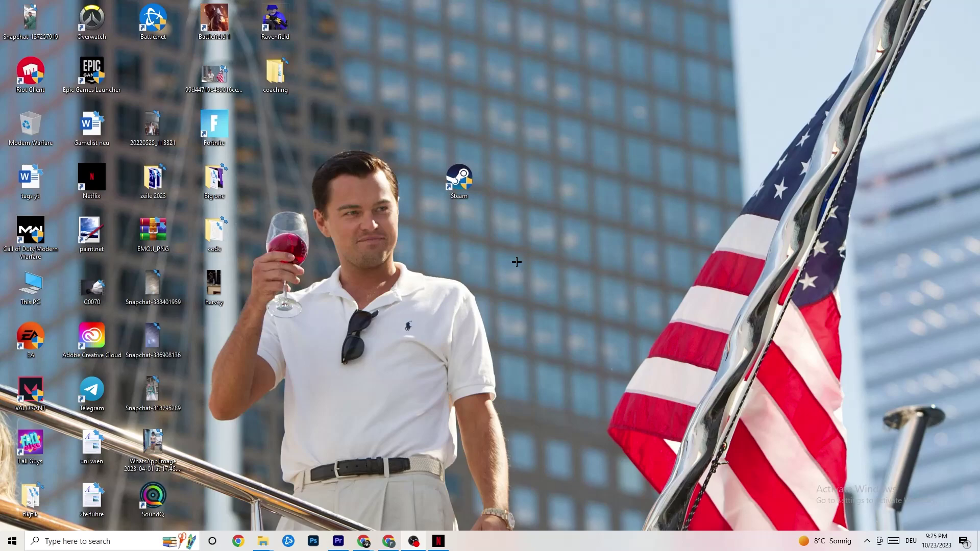
{"action": "right_click", "coordinate": [474, 192]}
{"action": "right_click", "coordinate": [489, 104]}
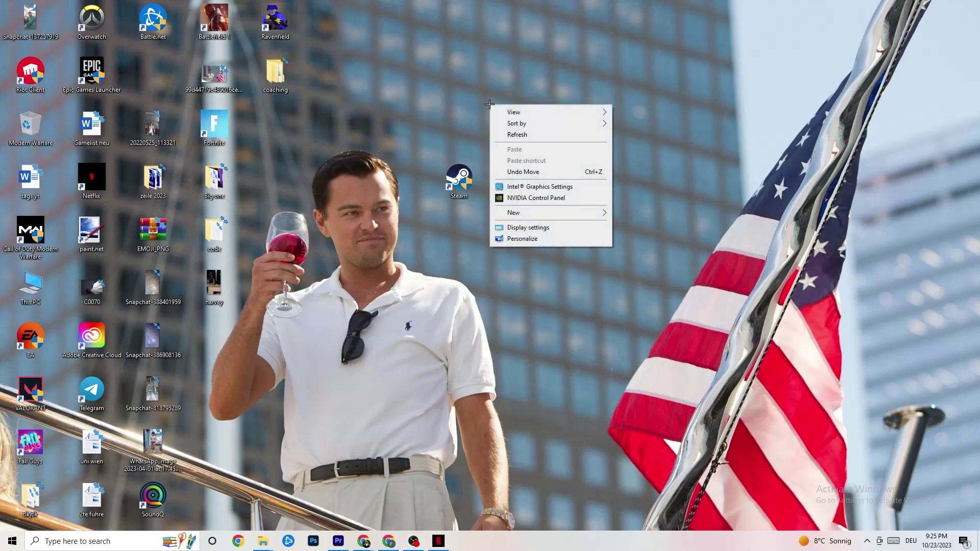
{"action": "left_click", "coordinate": [270, 342]}
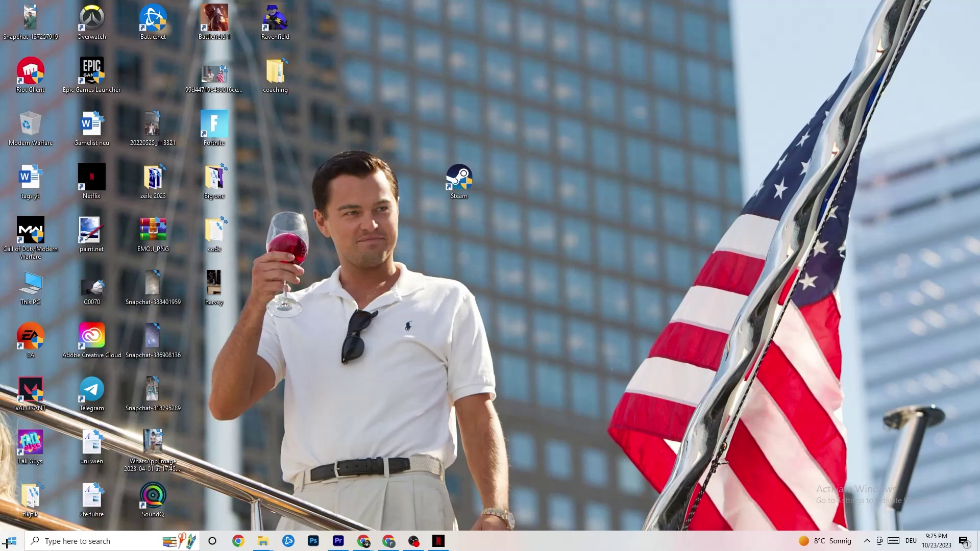
{"action": "left_click", "coordinate": [457, 179]}
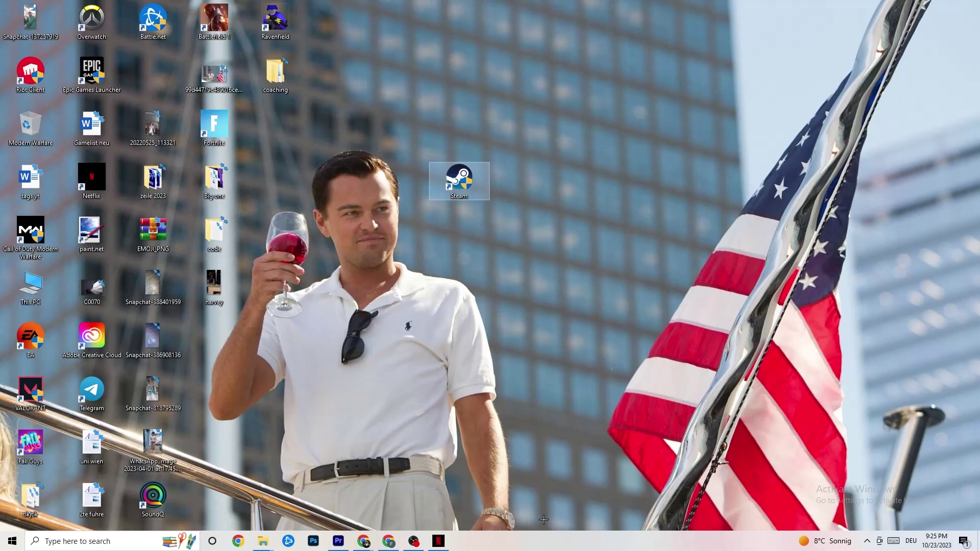
Step: Open Task Manager and maximize its window
{"action": "right_click", "coordinate": [544, 548]}
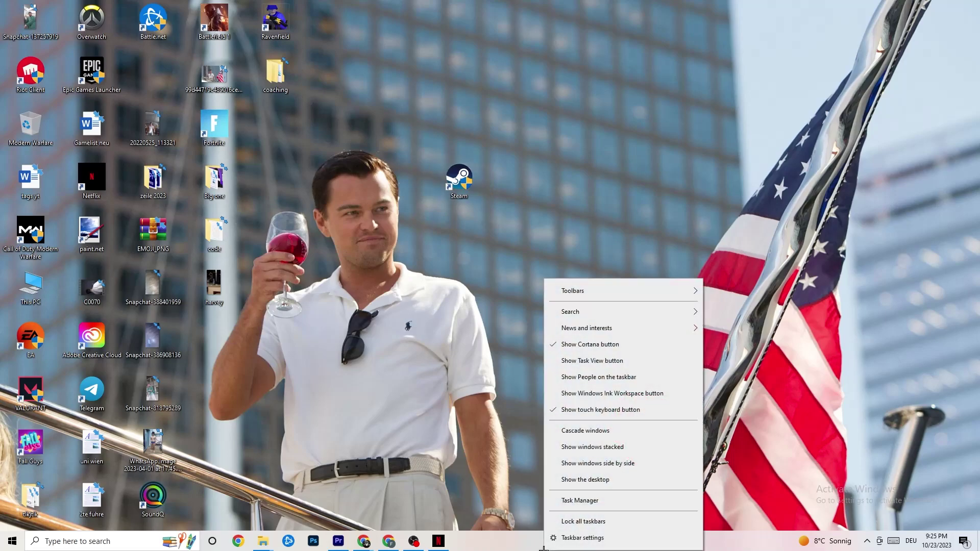
{"action": "left_click", "coordinate": [603, 503]}
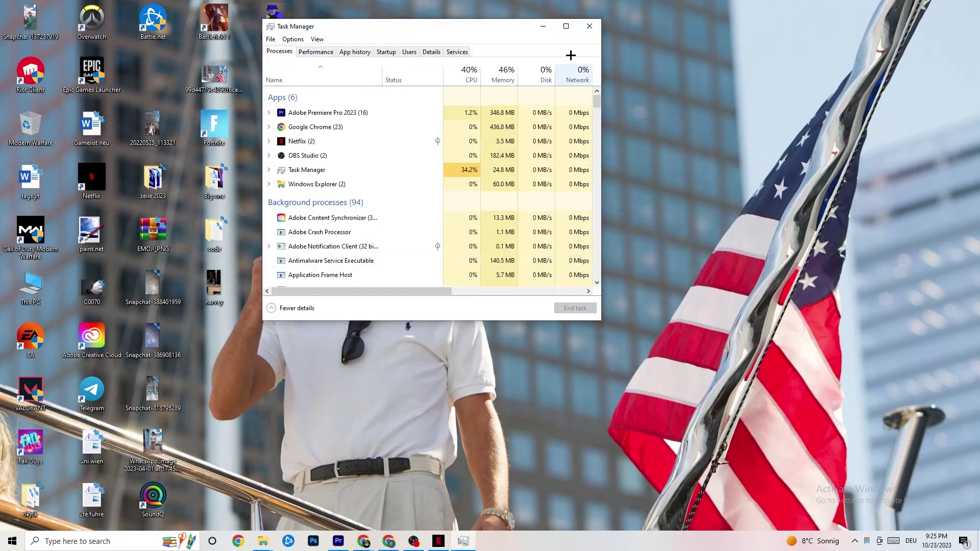
{"action": "double_click", "coordinate": [565, 28]}
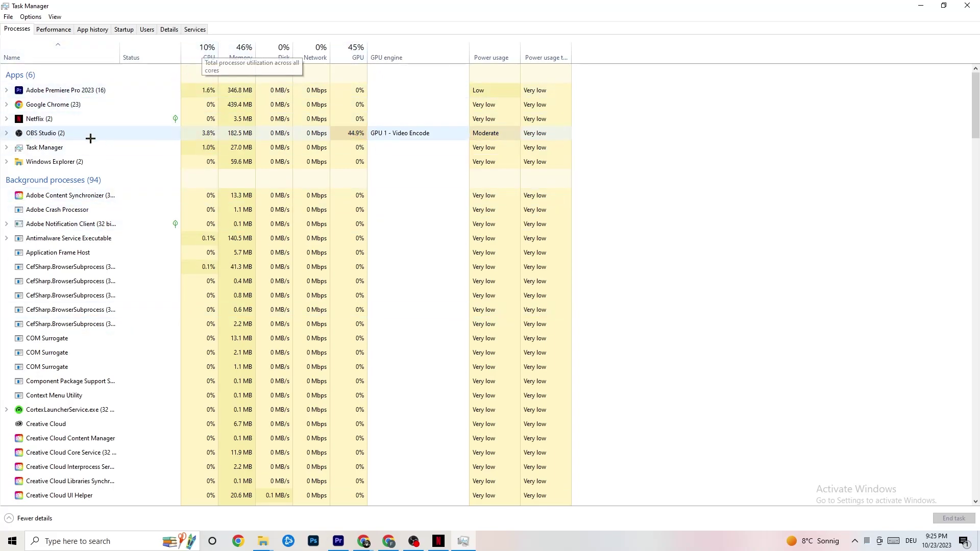
Step: Check the task options for the running Windows Explorer process and the startup options for the Pivot Software support entry
{"action": "right_click", "coordinate": [68, 163]}
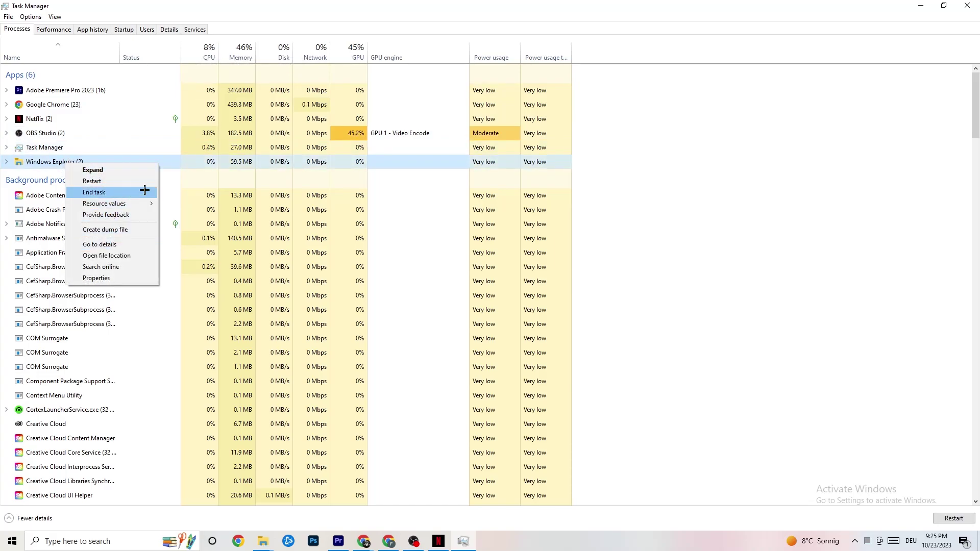
{"action": "left_click", "coordinate": [729, 142]}
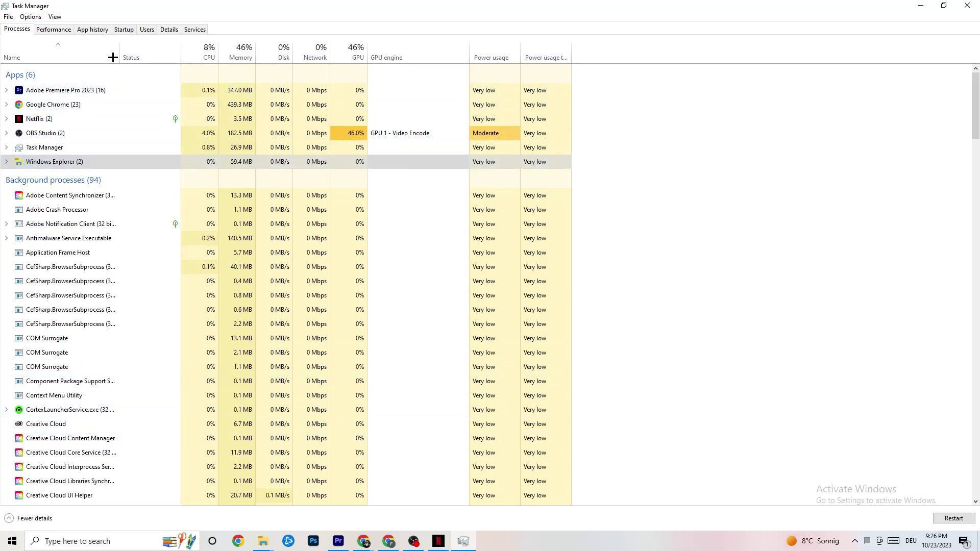
{"action": "left_click", "coordinate": [124, 29]}
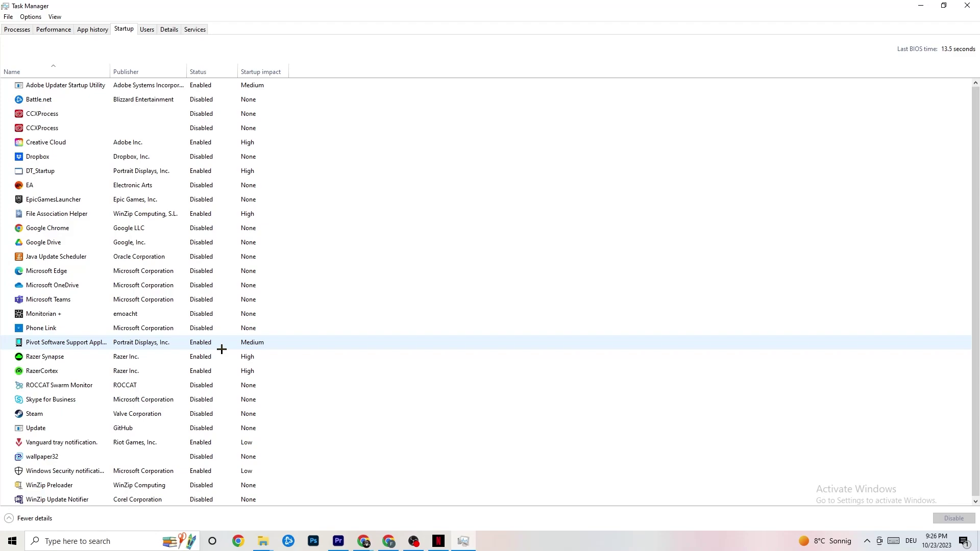
{"action": "right_click", "coordinate": [199, 343]}
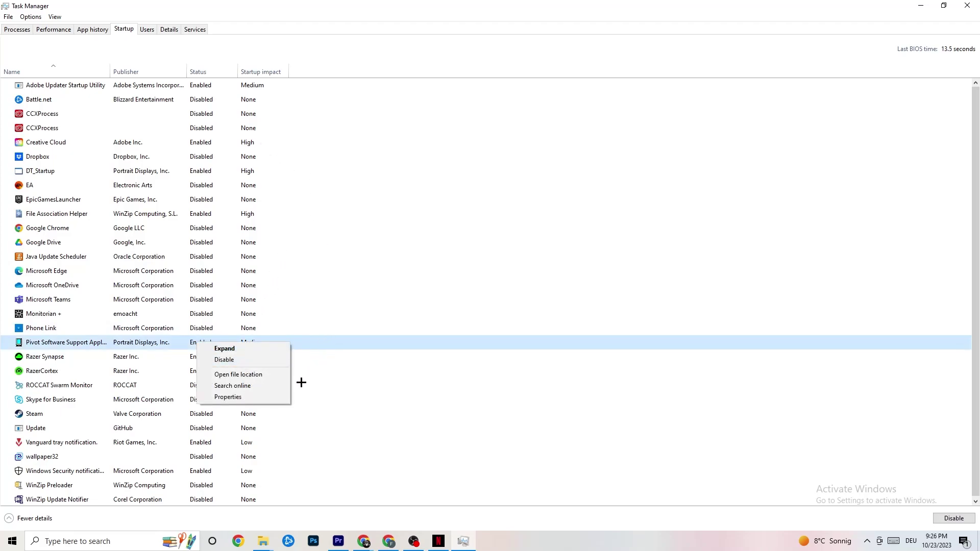
Step: Review the priority levels available for the Adobe Premiere Pro process in the detailed process list, and close Task Manager
{"action": "left_click", "coordinate": [169, 30]}
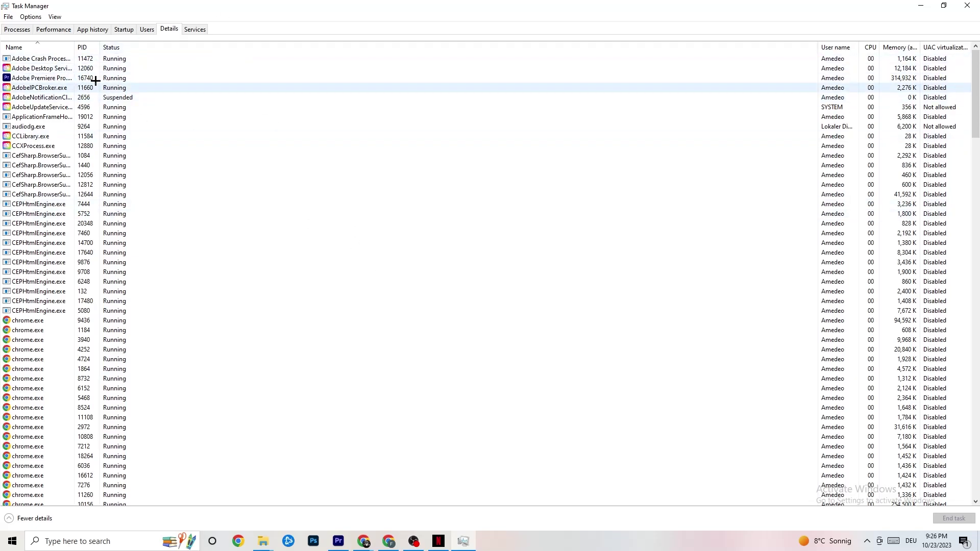
{"action": "right_click", "coordinate": [43, 82]}
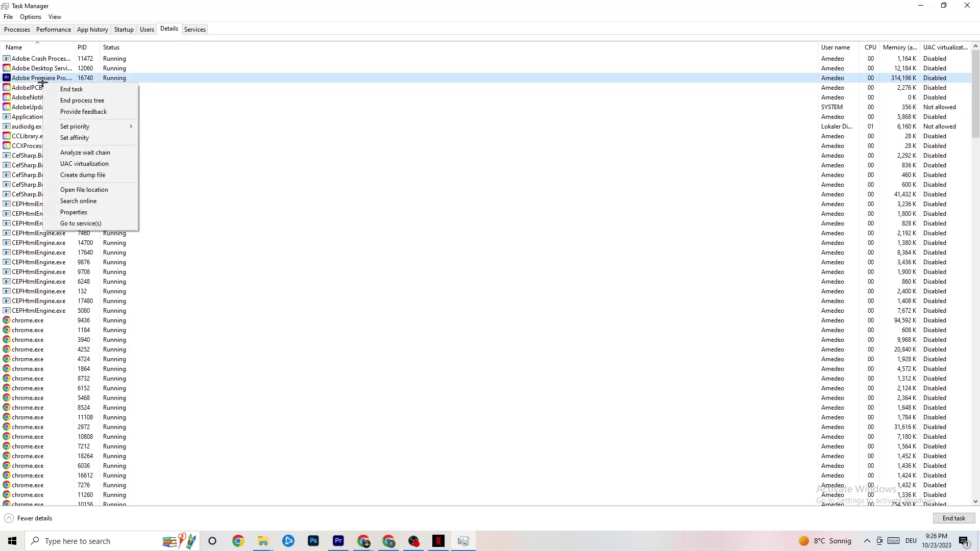
{"action": "mouse_move", "coordinate": [87, 127]}
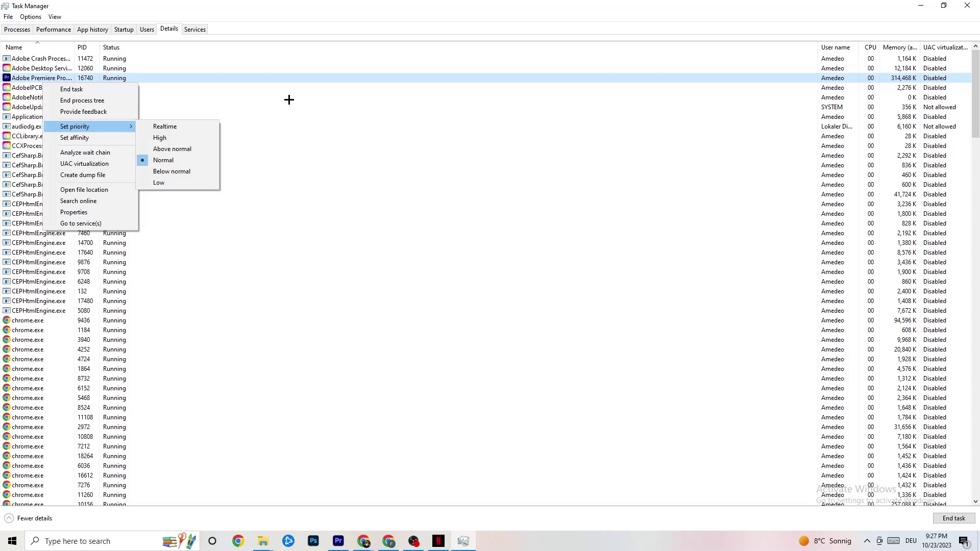
{"action": "left_click", "coordinate": [294, 97]}
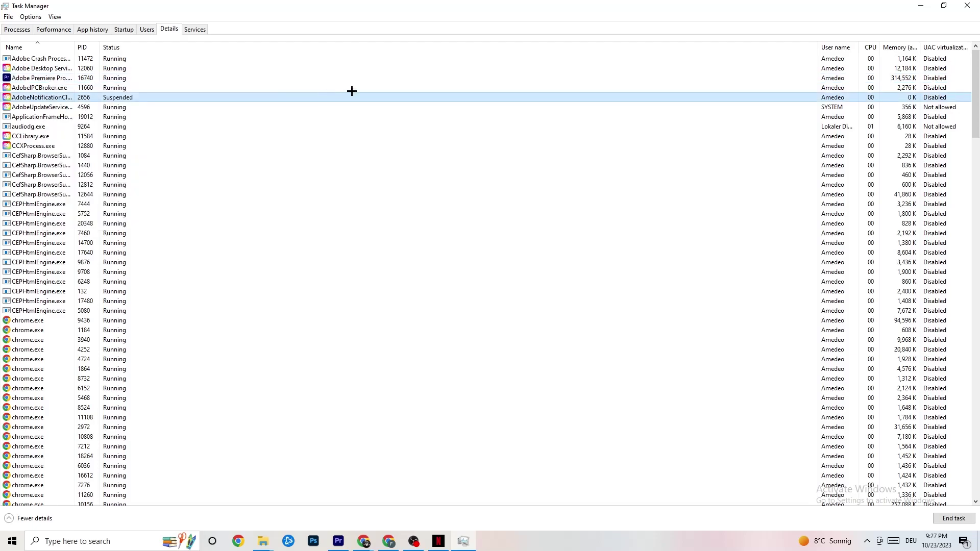
{"action": "left_click", "coordinate": [967, 6]}
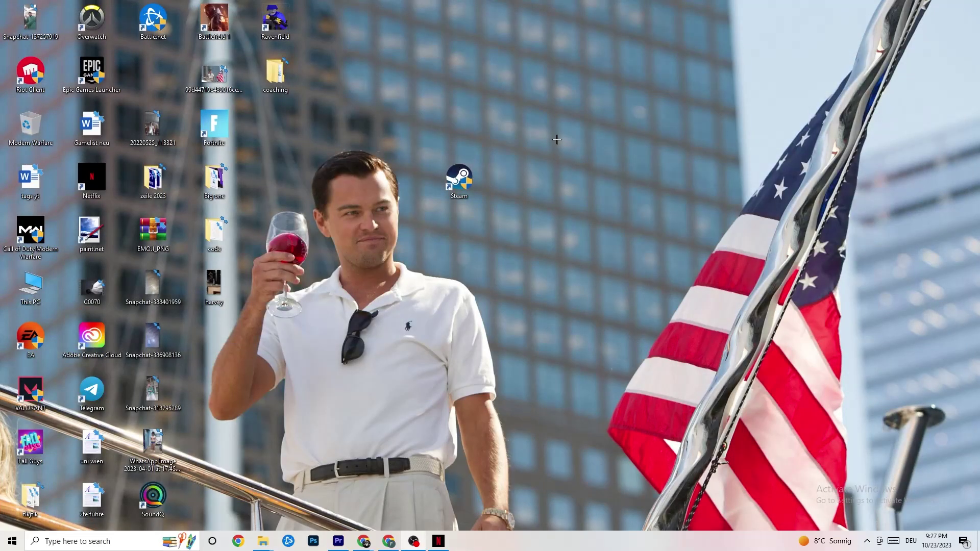
Step: Open NVIDIA Control Panel, review the image settings with preview and the resolution settings, and close it
{"action": "right_click", "coordinate": [548, 97]}
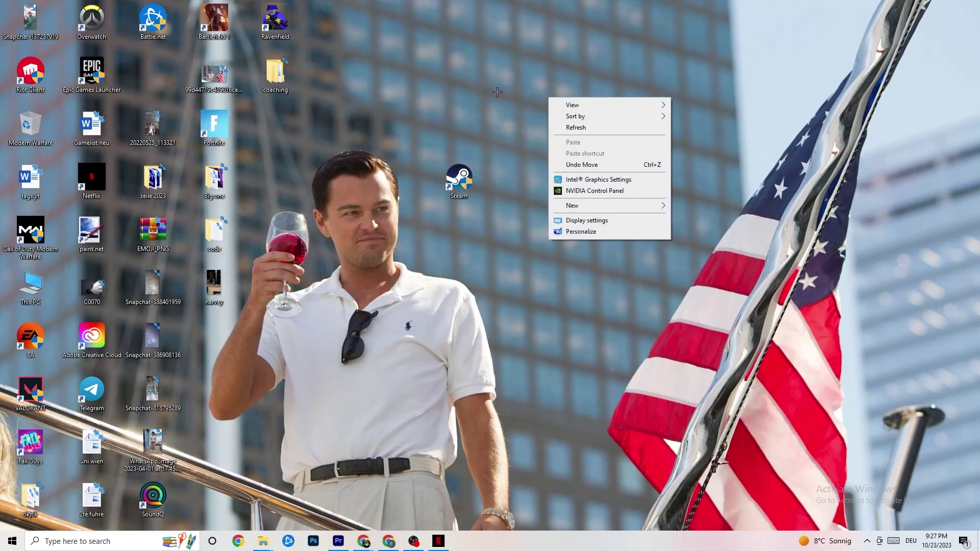
{"action": "left_click", "coordinate": [581, 194]}
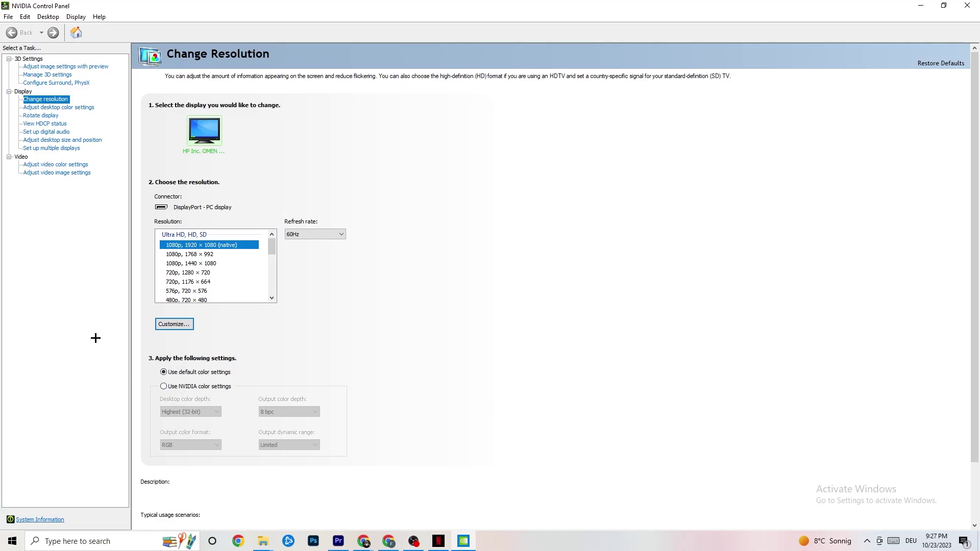
{"action": "left_click", "coordinate": [54, 69]}
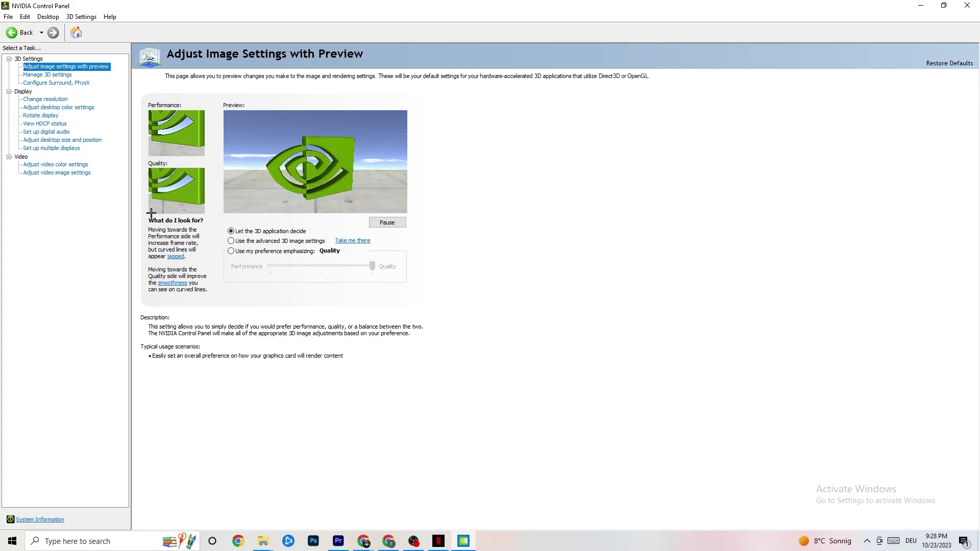
{"action": "left_click", "coordinate": [35, 100]}
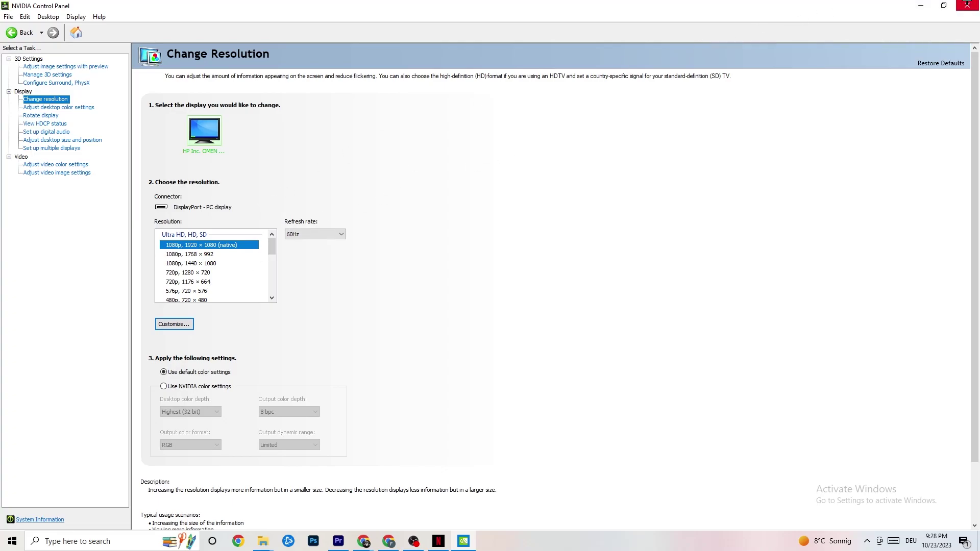
{"action": "left_click", "coordinate": [967, 5]}
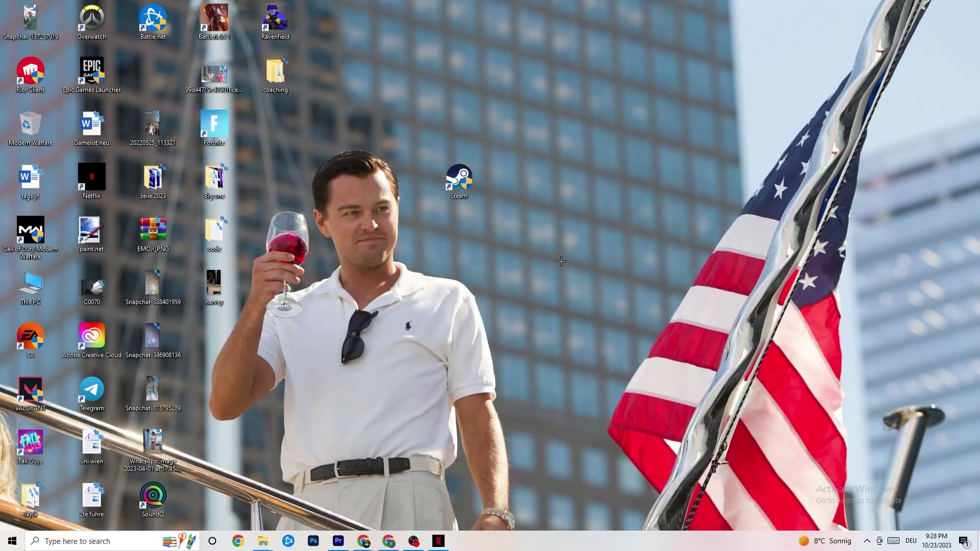